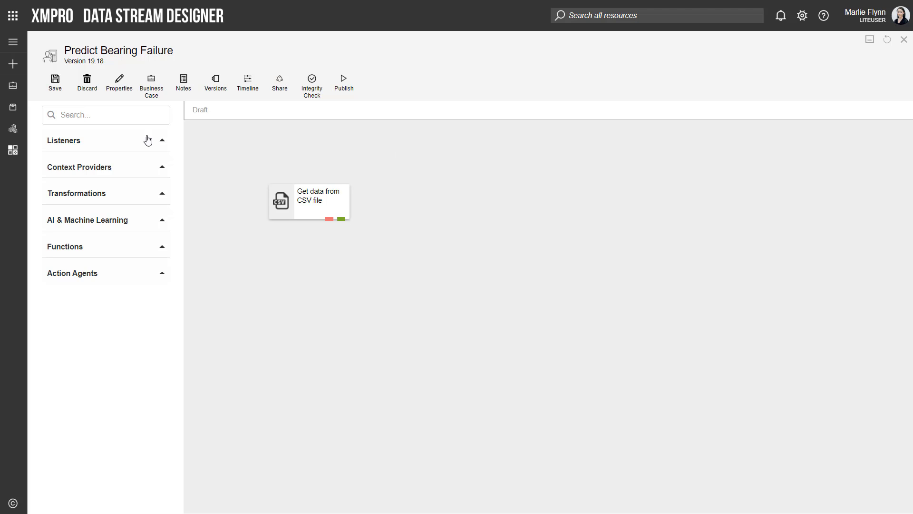
Find the Anomaly Detection agent with the search term "anom" and place it on the canvas below the Get data from CSV file block.
{"action": "left_click", "coordinate": [127, 117]}
{"action": "type", "text": "anom"}
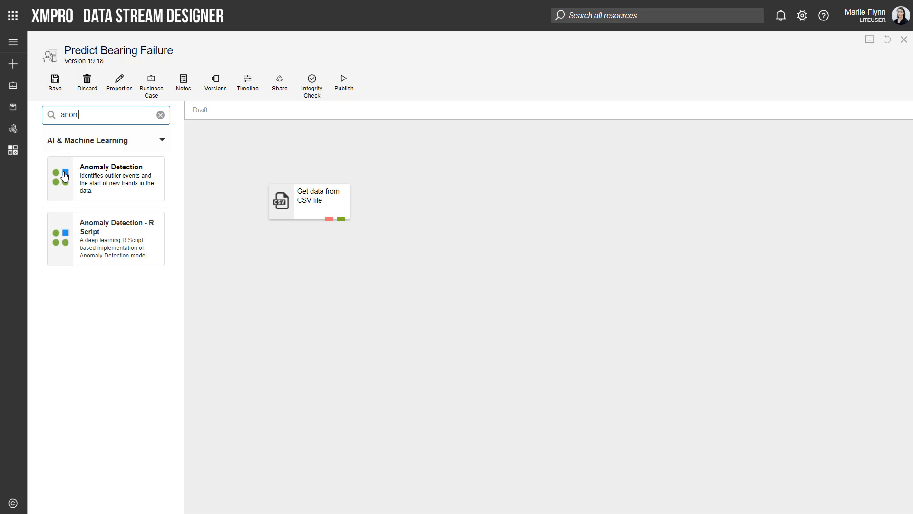
{"action": "left_click_drag", "start_coordinate": [66, 177], "coordinate": [392, 270]}
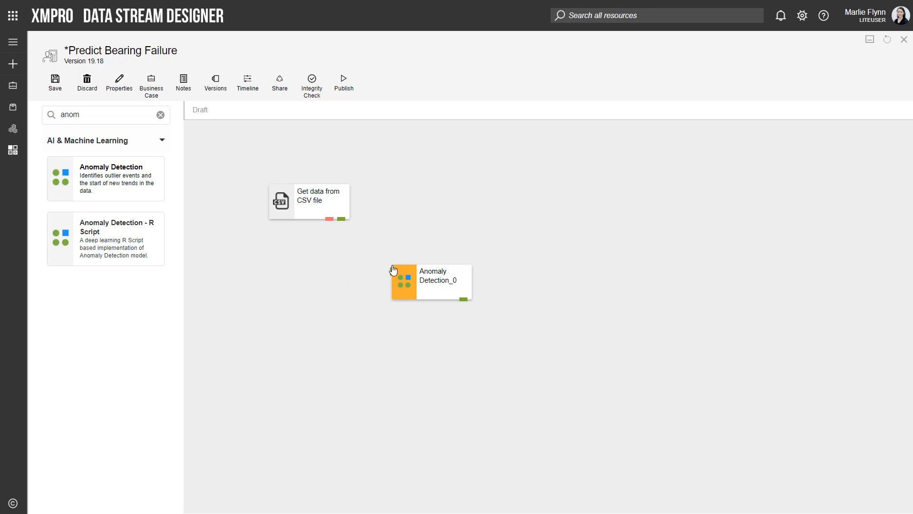
{"action": "left_click", "coordinate": [161, 114]}
Connect the green output of the Get data from CSV file block to the input of the Anomaly Detection block.
{"action": "left_click", "coordinate": [306, 188]}
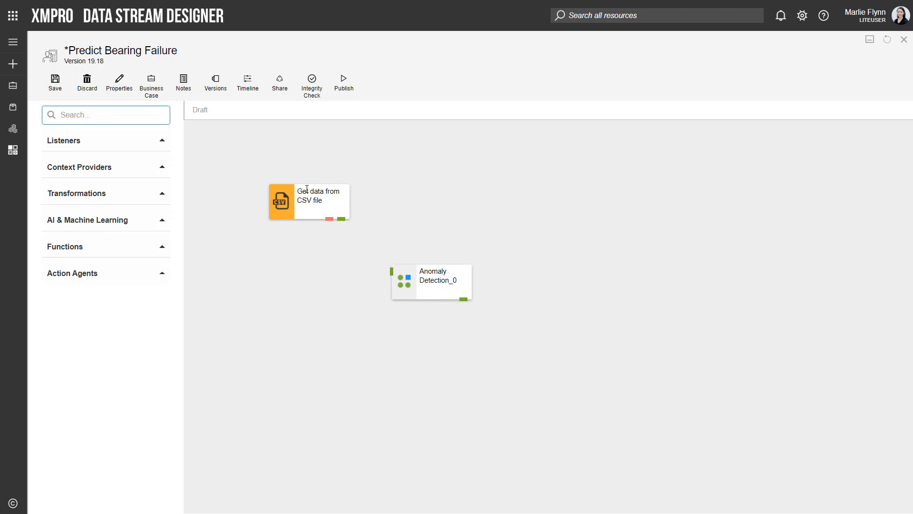
{"action": "left_click", "coordinate": [340, 223]}
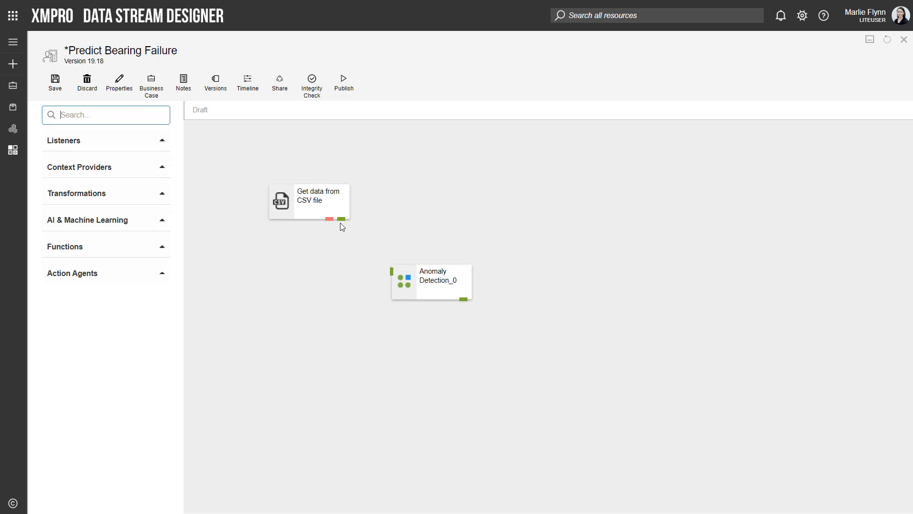
{"action": "left_click_drag", "start_coordinate": [342, 219], "coordinate": [391, 273]}
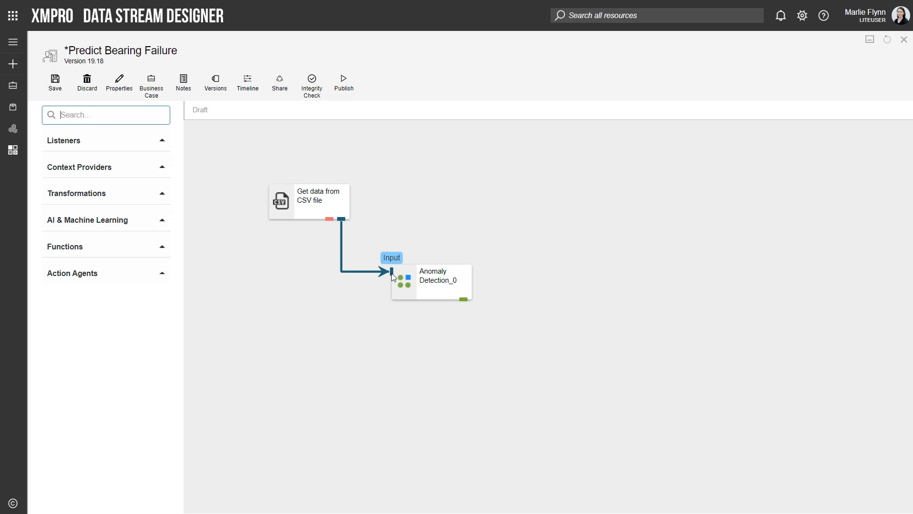
Rename the Anomaly Detection block "Apply Anomaly Detection method" and save the data stream.
{"action": "left_click", "coordinate": [453, 292]}
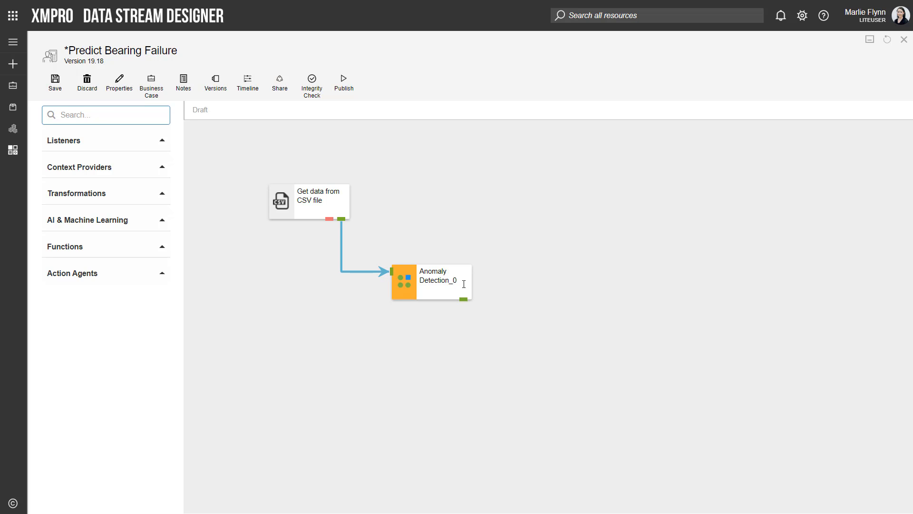
{"action": "left_click", "coordinate": [464, 284]}
{"action": "key", "text": "ctrl+a"}
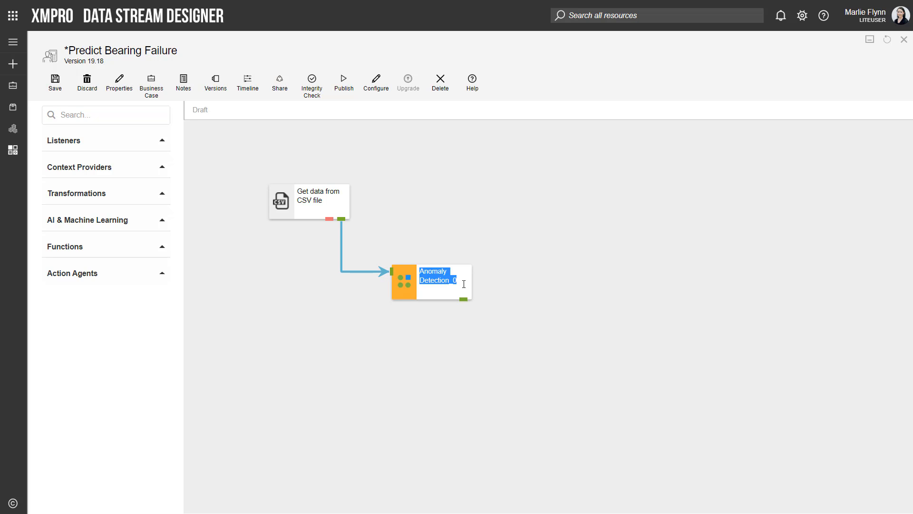
{"action": "type", "text": "Apply Anomaly Detection method"}
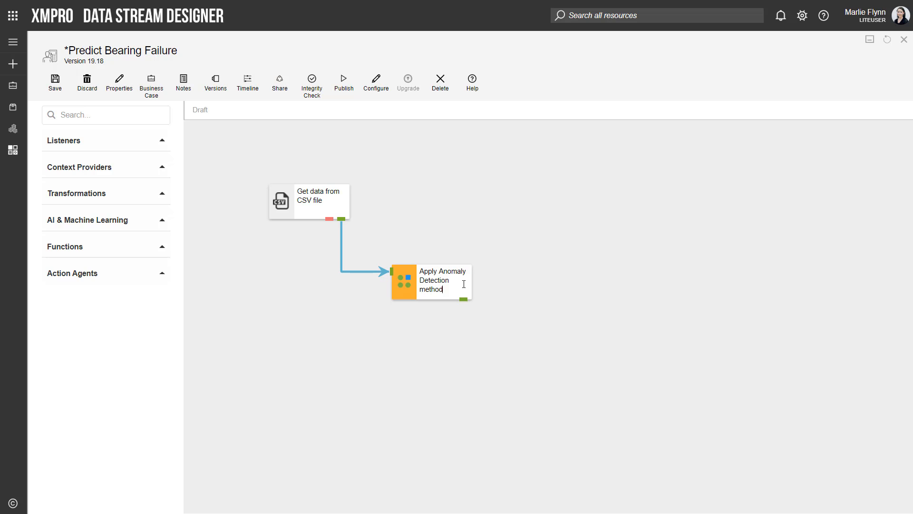
{"action": "left_click", "coordinate": [429, 227]}
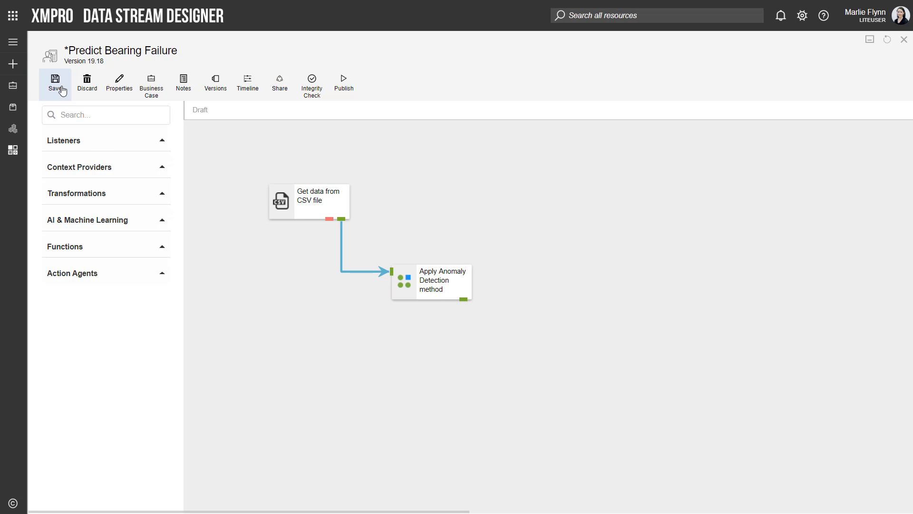
{"action": "left_click", "coordinate": [60, 88]}
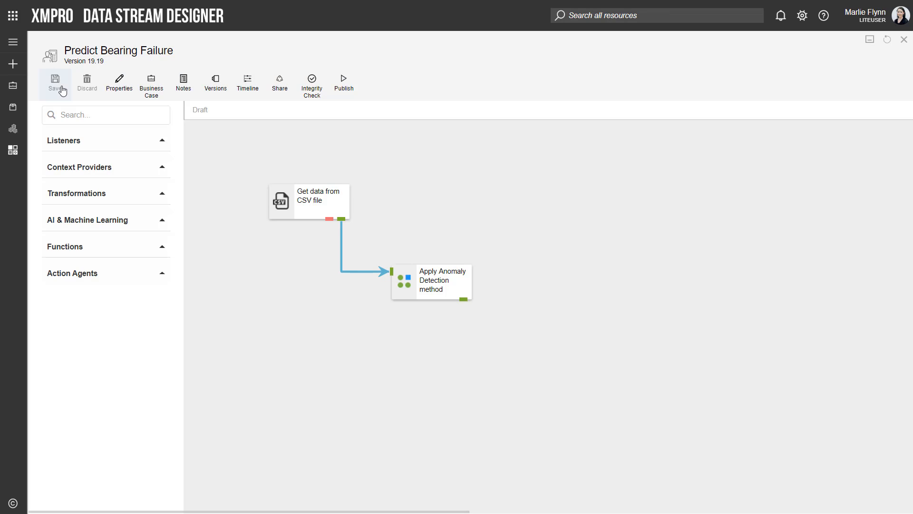
Open the configuration of the Apply Anomaly Detection method block.
{"action": "left_click", "coordinate": [409, 280]}
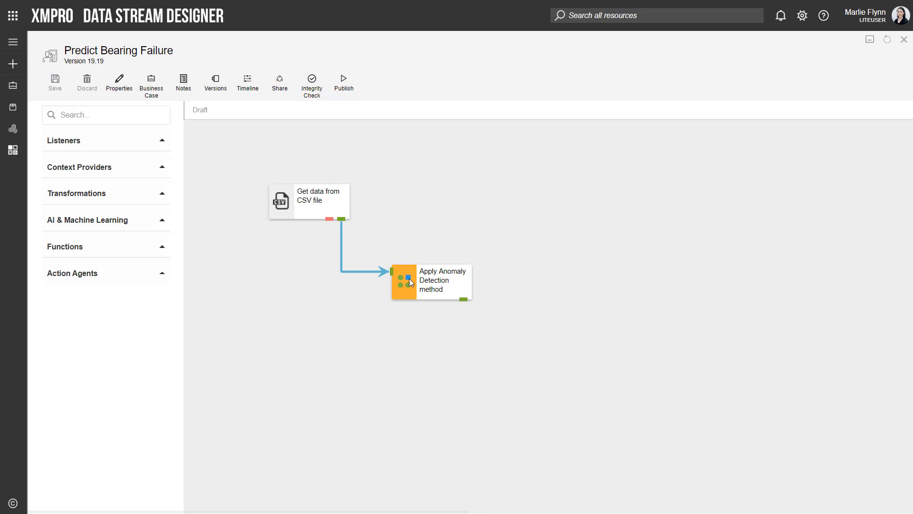
{"action": "left_click", "coordinate": [379, 86]}
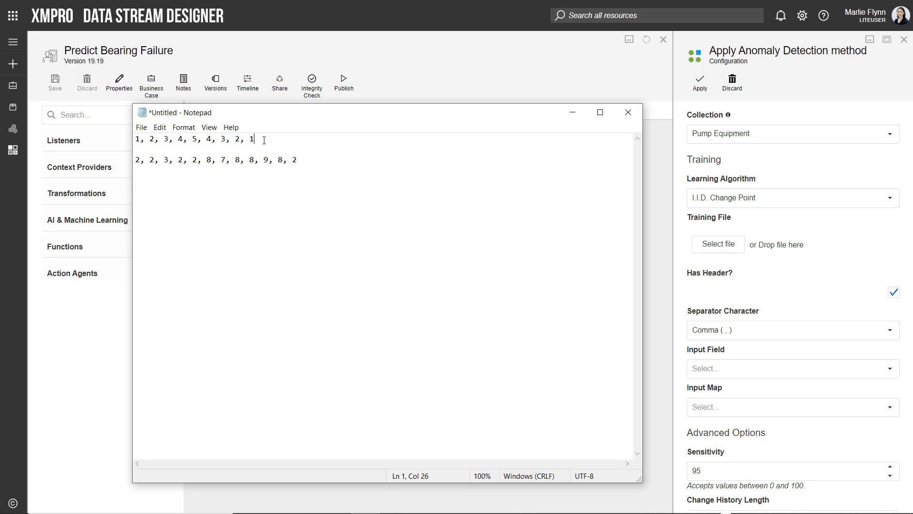
Examine the two example number sequences in Notepad, highlighting parts of each for comparison, and return to Data Stream Designer.
{"action": "key", "text": "shift+Left"}
{"action": "key", "text": "shift+Left"}
{"action": "key", "text": "shift+Left"}
{"action": "key", "text": "shift+Left"}
{"action": "key", "text": "shift+Left"}
{"action": "key", "text": "shift+Left"}
{"action": "key", "text": "shift+Left"}
{"action": "key", "text": "shift+Left"}
{"action": "key", "text": "shift+Left"}
{"action": "key", "text": "shift+Left"}
{"action": "key", "text": "shift+Left"}
{"action": "key", "text": "shift+Left"}
{"action": "key", "text": "shift+Left"}
{"action": "key", "text": "shift+Left"}
{"action": "key", "text": "shift+Left"}
{"action": "key", "text": "shift+Left"}
{"action": "key", "text": "shift+Left"}
{"action": "key", "text": "shift+Left"}
{"action": "key", "text": "shift+Left"}
{"action": "key", "text": "shift+Left"}
{"action": "left_click", "coordinate": [318, 144]}
{"action": "left_click_drag", "start_coordinate": [256, 138], "coordinate": [208, 129]}
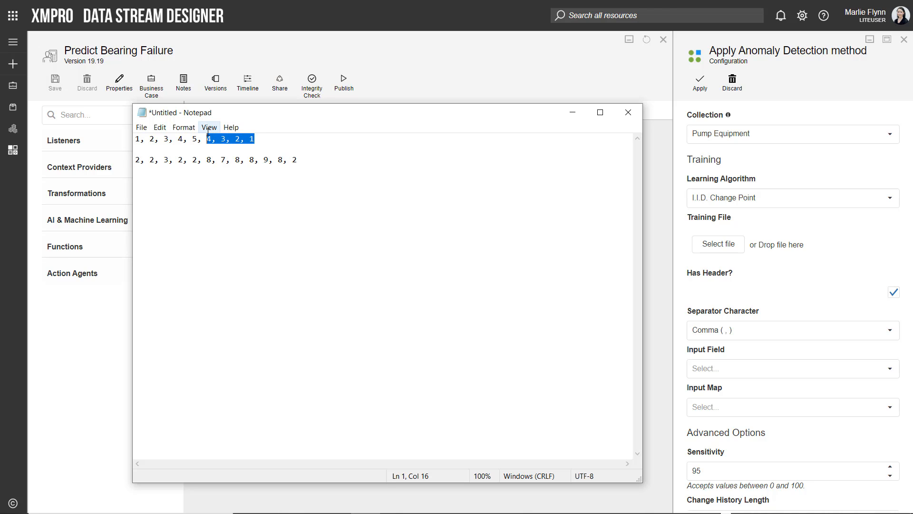
{"action": "left_click", "coordinate": [358, 143]}
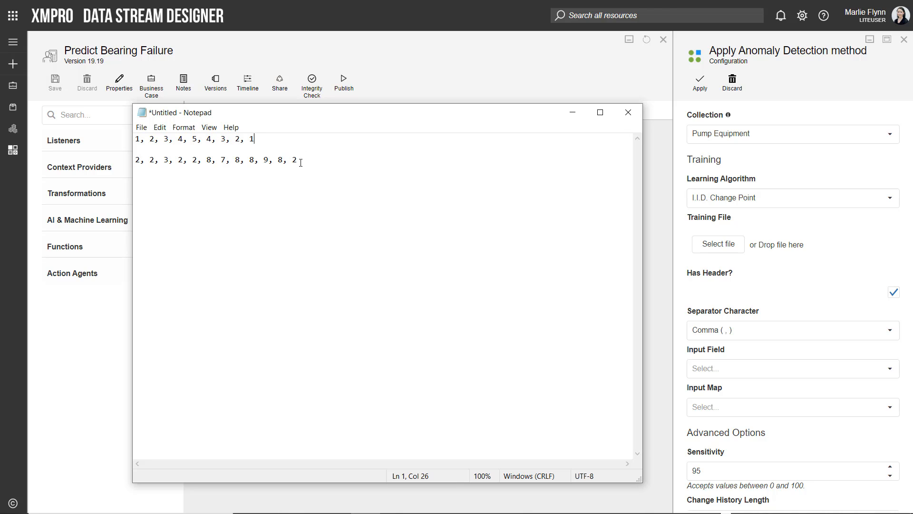
{"action": "left_click_drag", "start_coordinate": [301, 163], "coordinate": [143, 149]}
{"action": "left_click", "coordinate": [208, 178]}
{"action": "key", "text": "alt+Tab"}
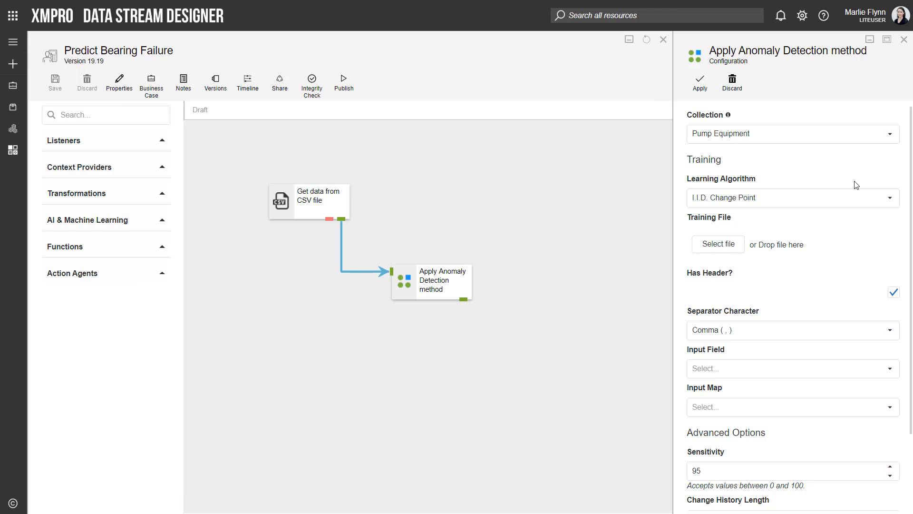
Keep I.I.D. Change Point as the learning algorithm and load power-export_min.csv from Downloads as the training file.
{"action": "left_click", "coordinate": [892, 204]}
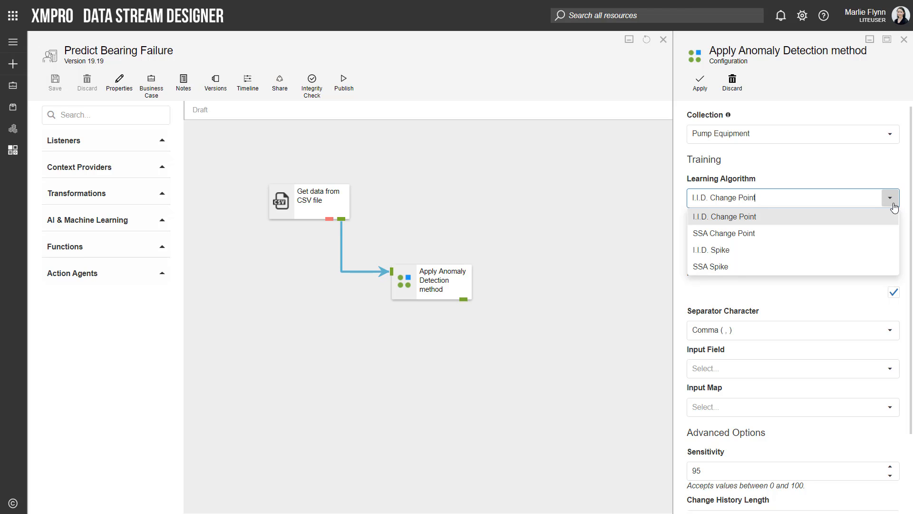
{"action": "left_click", "coordinate": [894, 207]}
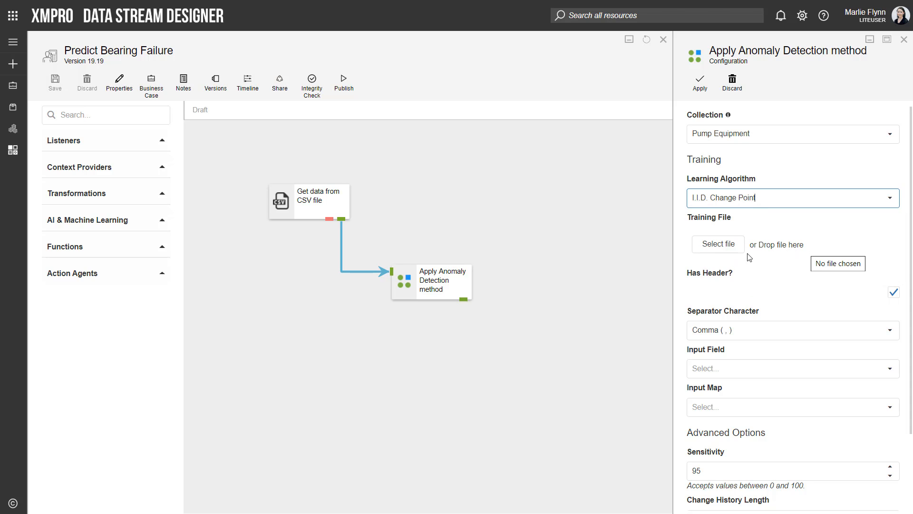
{"action": "left_click", "coordinate": [718, 244]}
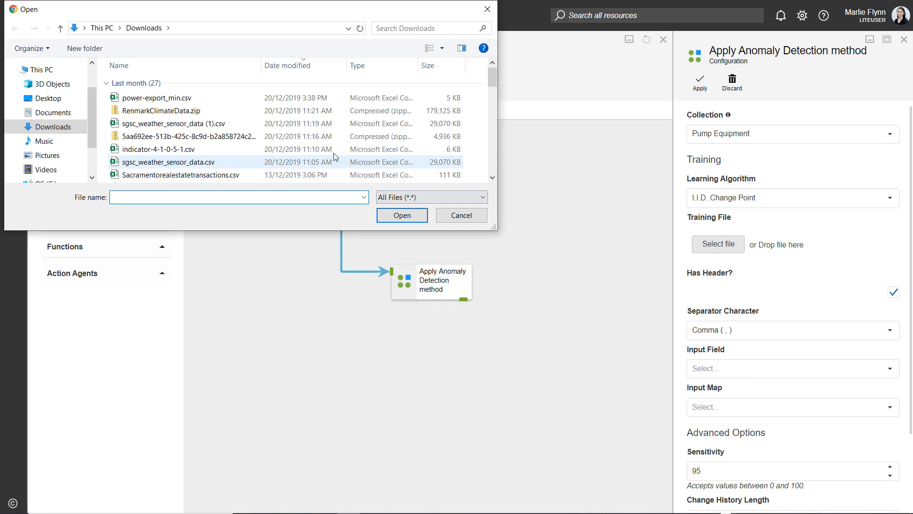
{"action": "double_click", "coordinate": [309, 99]}
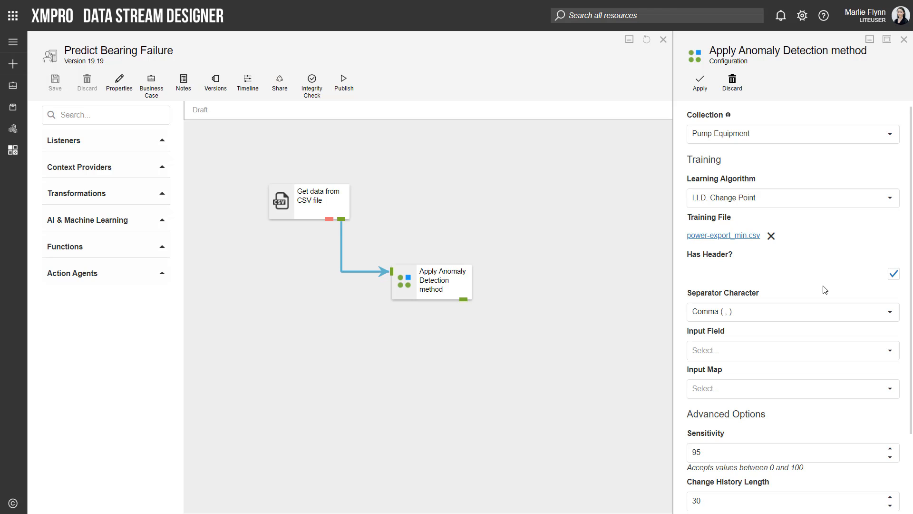
Keep the comma as separator character and set both the Input Field and the Input Map to ConsumptionDiffNormalized.
{"action": "left_click", "coordinate": [890, 312]}
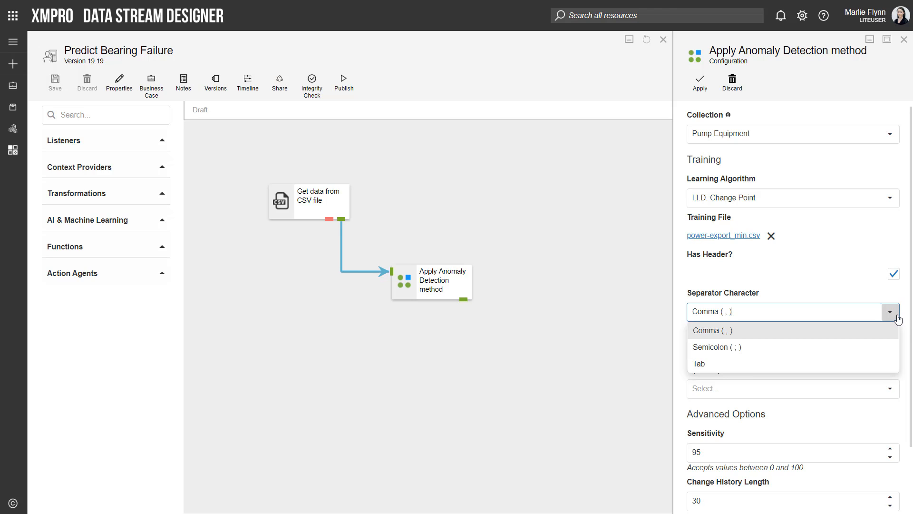
{"action": "left_click", "coordinate": [897, 315]}
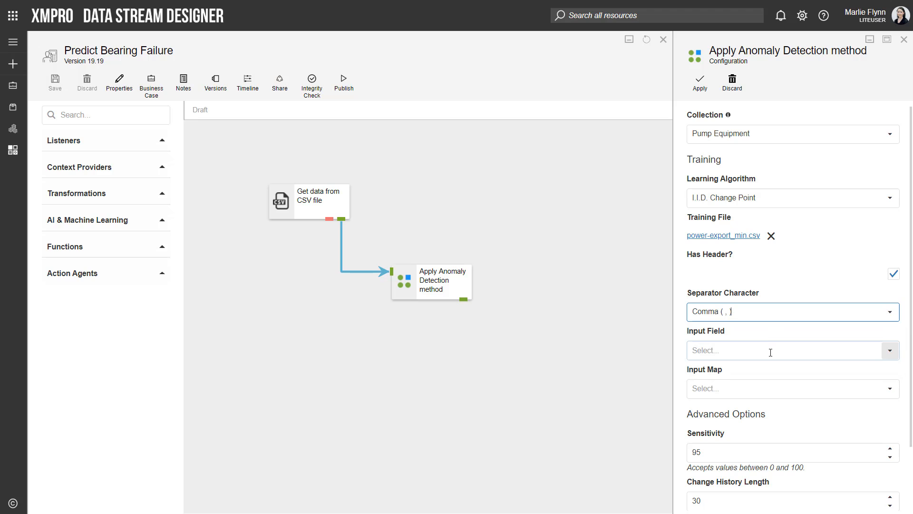
{"action": "left_click", "coordinate": [896, 352]}
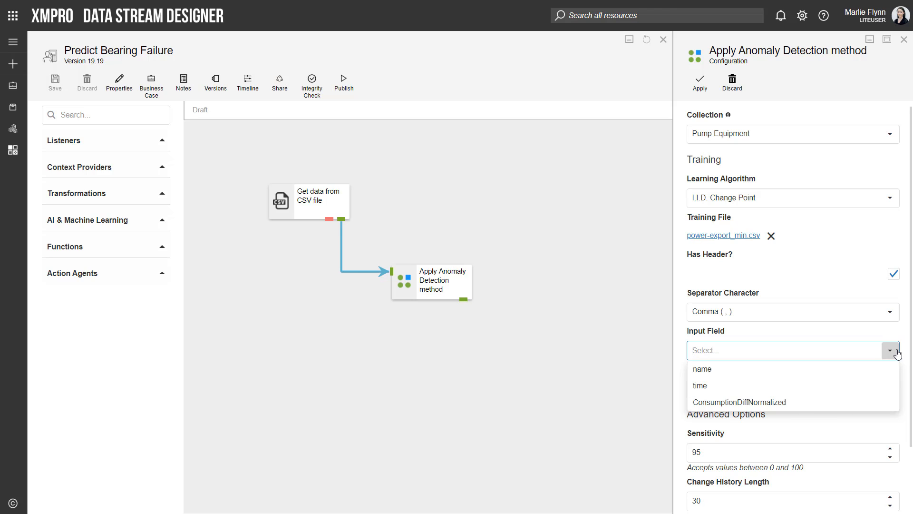
{"action": "left_click", "coordinate": [821, 402]}
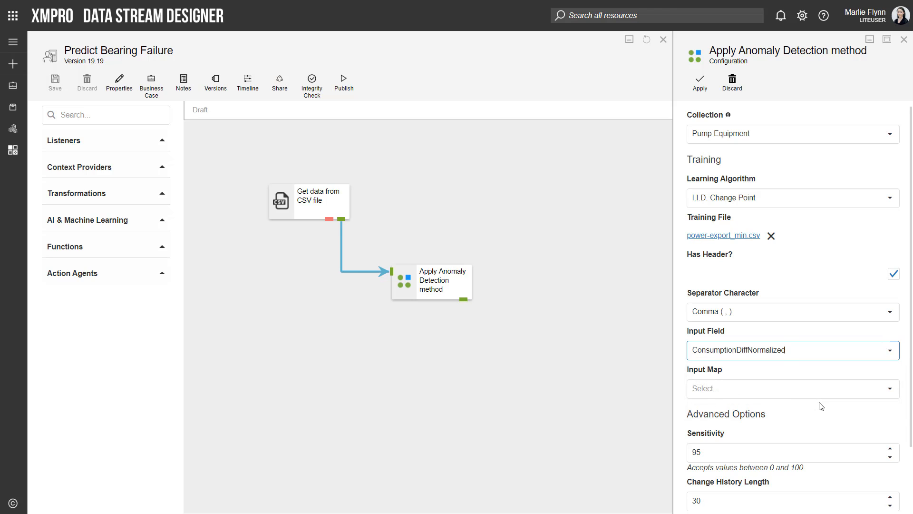
{"action": "left_click", "coordinate": [894, 398]}
{"action": "left_click", "coordinate": [884, 409]}
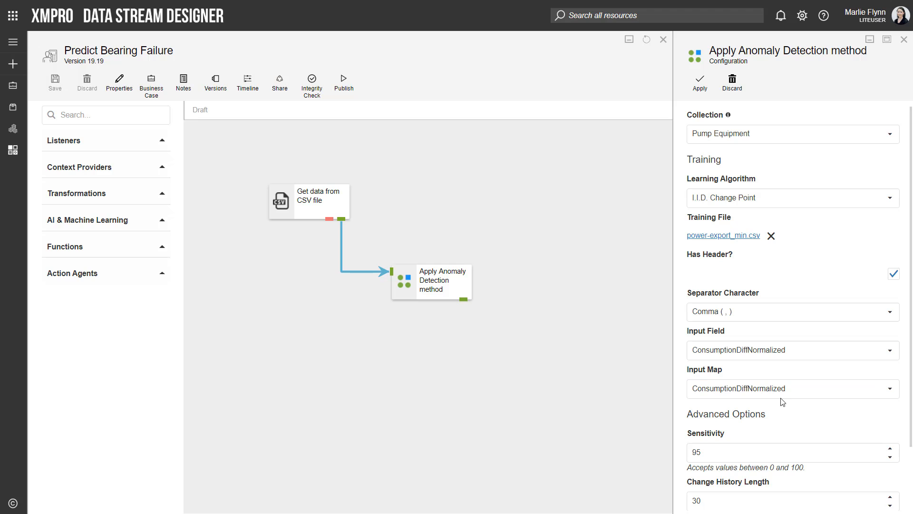
Try the I.I.D. Spike learning algorithm, examine its advanced options, and switch back to I.I.D. Change Point.
{"action": "left_click", "coordinate": [815, 200]}
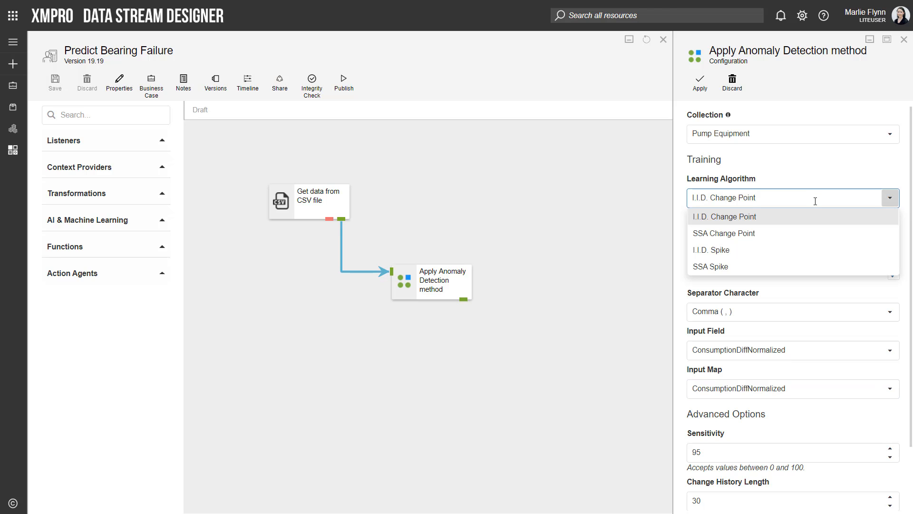
{"action": "left_click", "coordinate": [803, 254]}
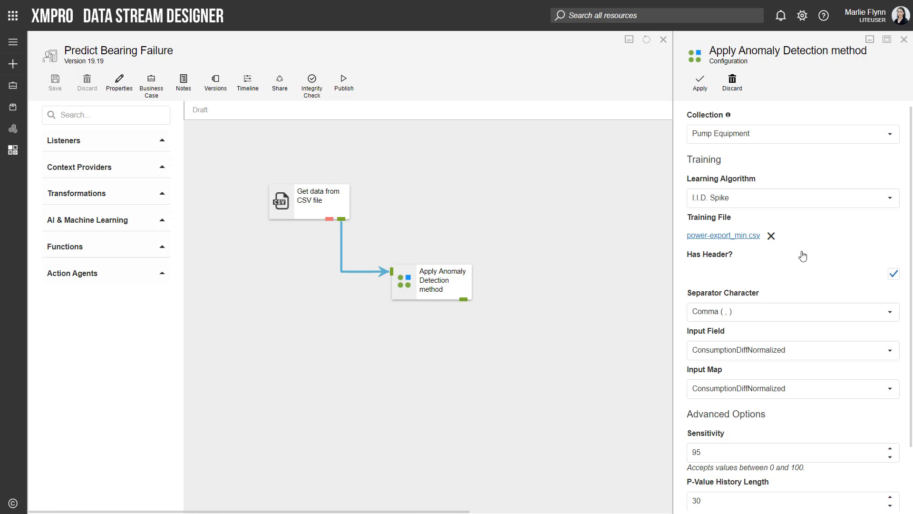
{"action": "left_click", "coordinate": [820, 456]}
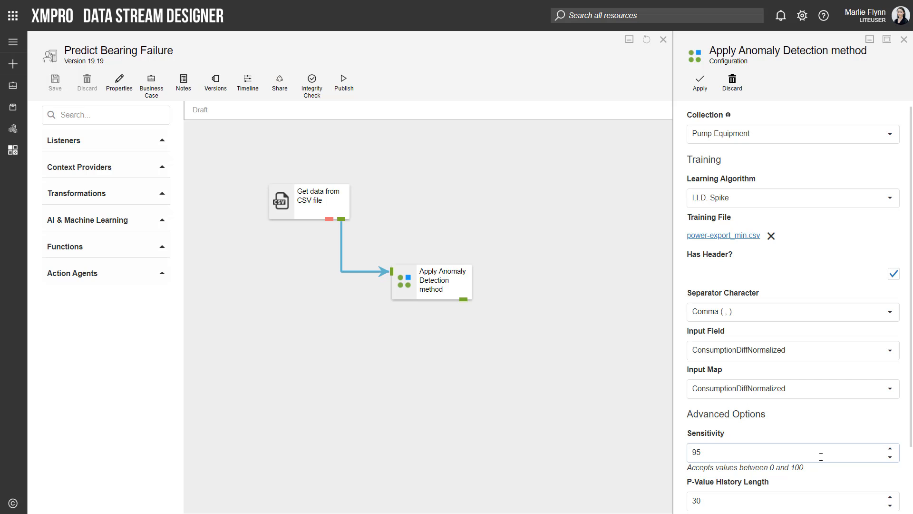
{"action": "scroll", "coordinate": [821, 456], "scroll_direction": "down", "scroll_amount": 3}
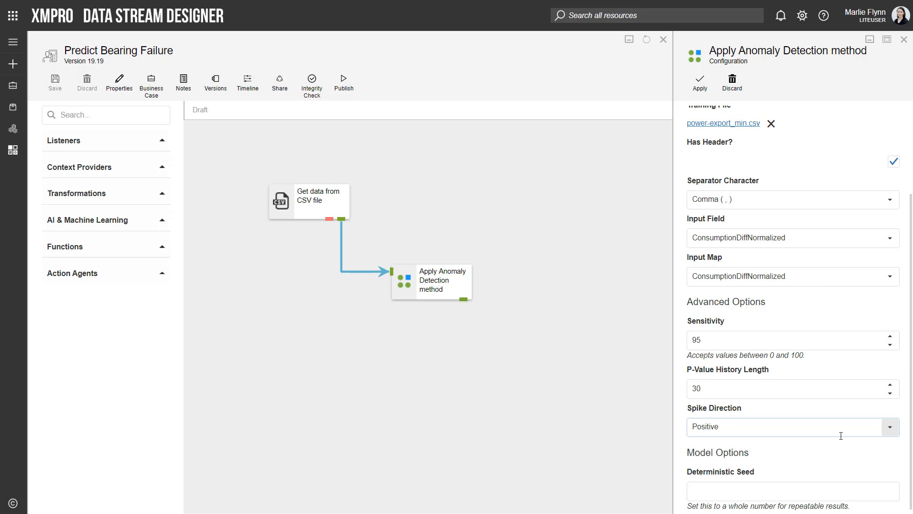
{"action": "scroll", "coordinate": [840, 435], "scroll_direction": "up", "scroll_amount": 3}
{"action": "left_click", "coordinate": [806, 200]}
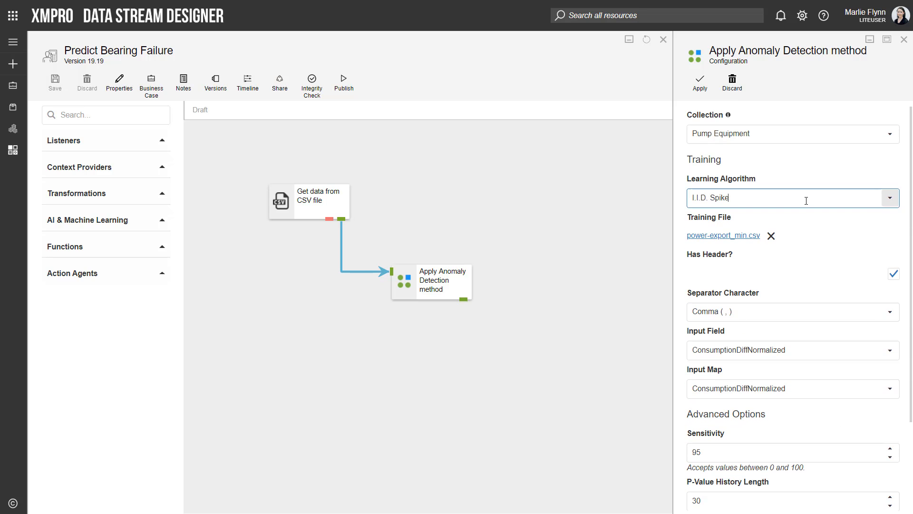
{"action": "left_click", "coordinate": [786, 220]}
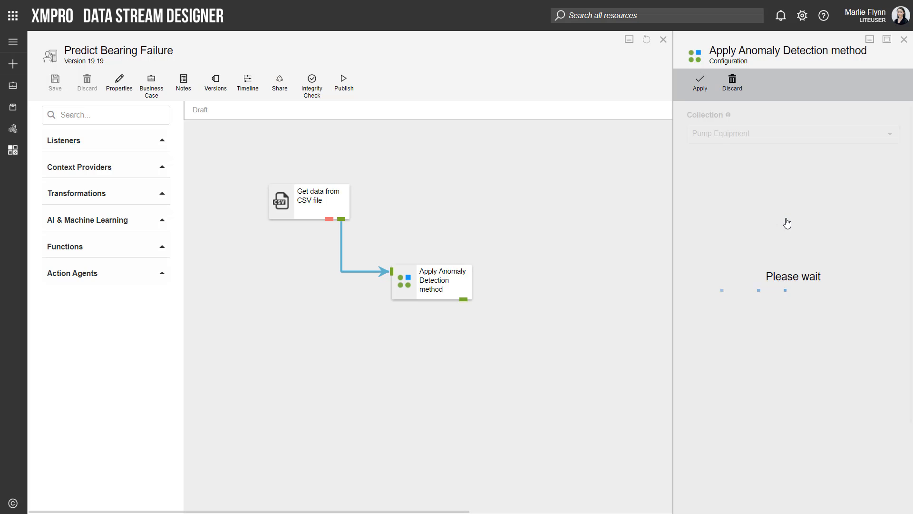
Review the advanced and model options, apply the anomaly detection configuration, and save the data stream.
{"action": "scroll", "coordinate": [811, 381], "scroll_direction": "down", "scroll_amount": 2}
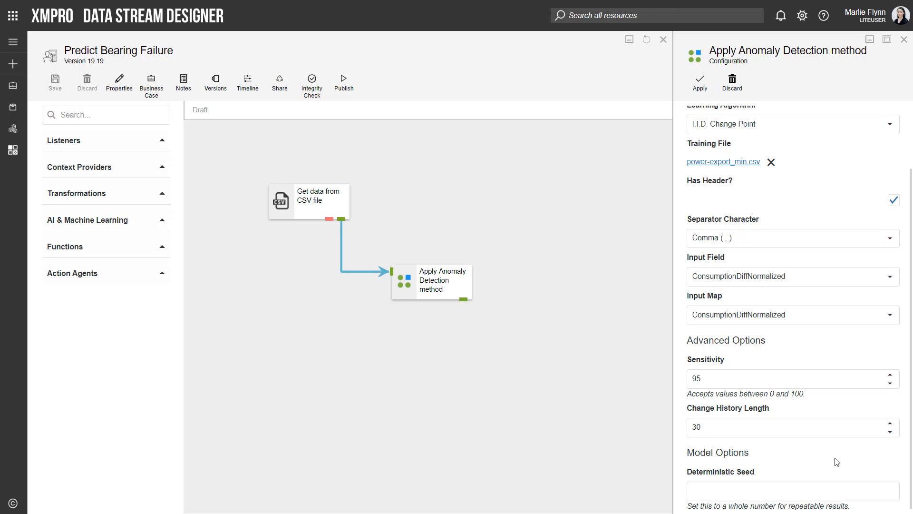
{"action": "left_click", "coordinate": [838, 496]}
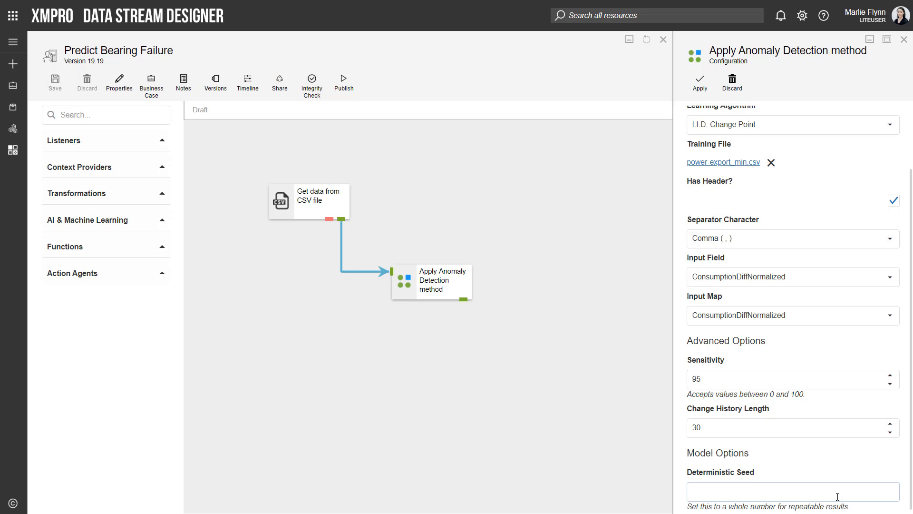
{"action": "scroll", "coordinate": [838, 497], "scroll_direction": "up", "scroll_amount": 3}
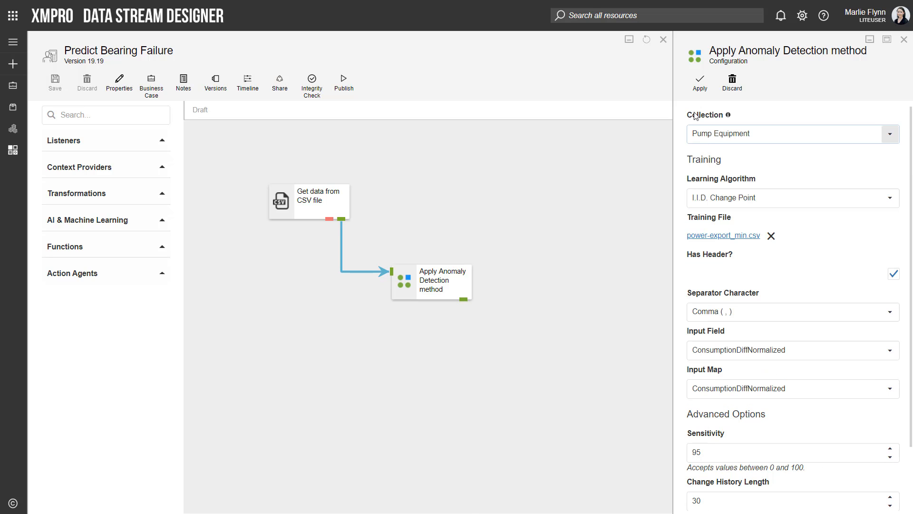
{"action": "left_click", "coordinate": [700, 82]}
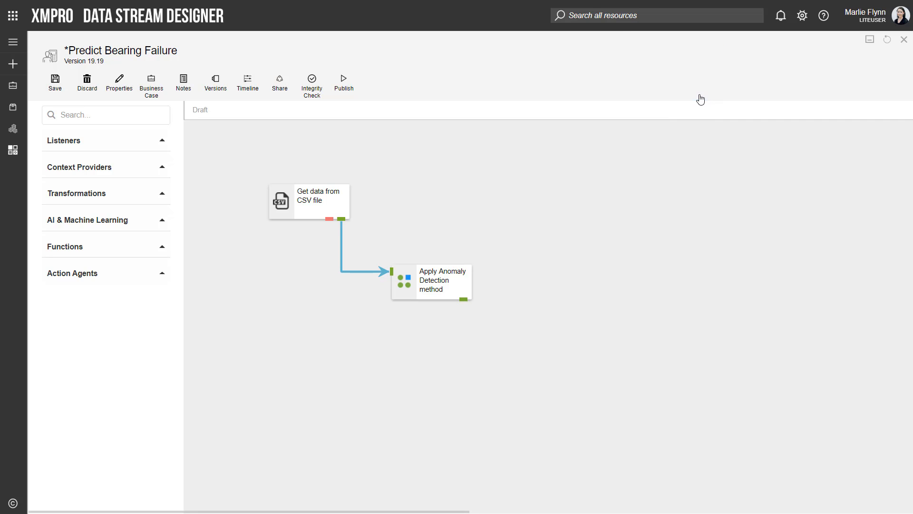
{"action": "left_click", "coordinate": [48, 86]}
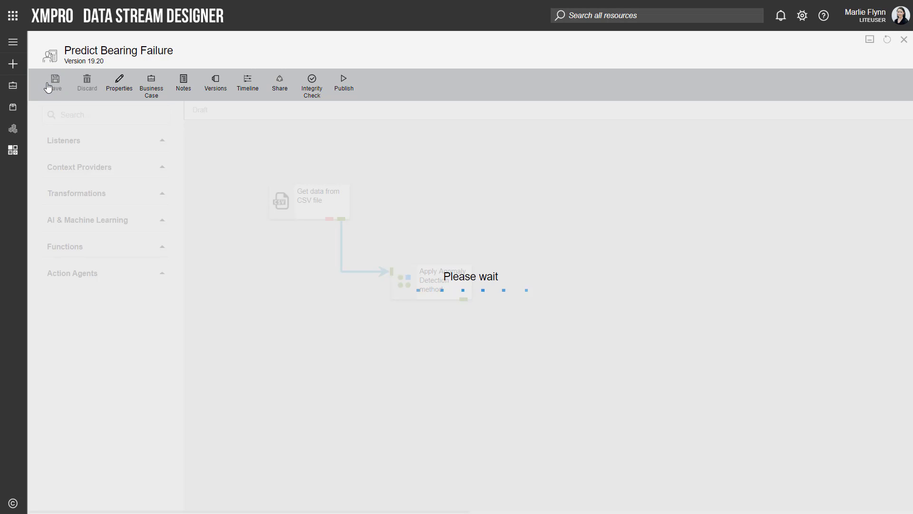
Publish the data stream and show the Apply Anomaly Detection method output in a maximized Live Data View.
{"action": "left_click", "coordinate": [355, 86]}
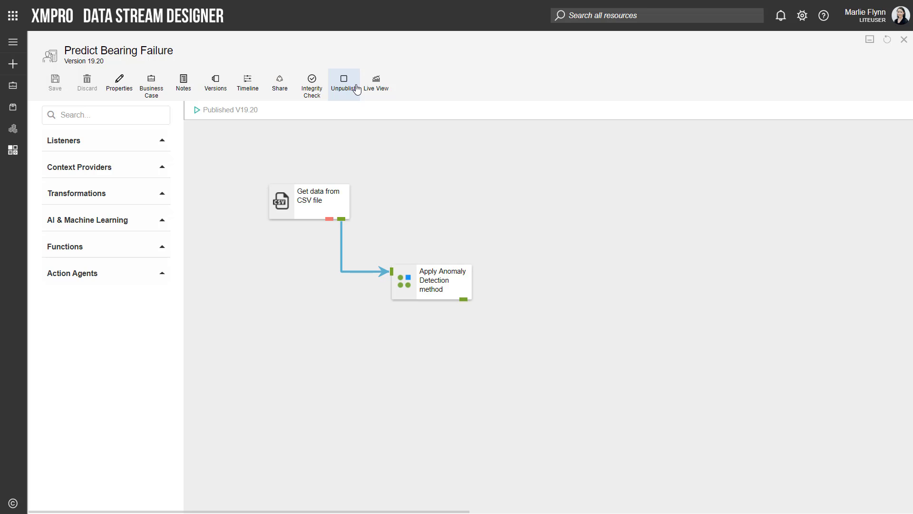
{"action": "left_click", "coordinate": [378, 91]}
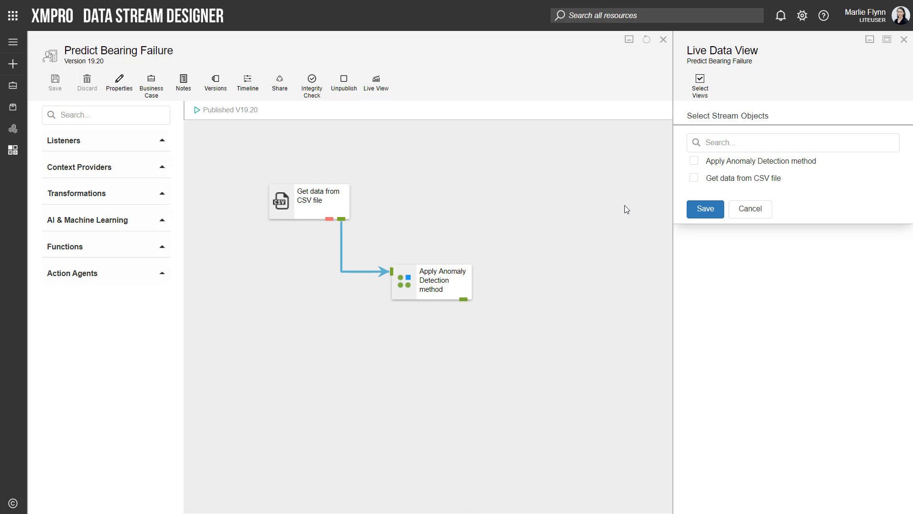
{"action": "left_click", "coordinate": [693, 161]}
{"action": "left_click", "coordinate": [708, 205]}
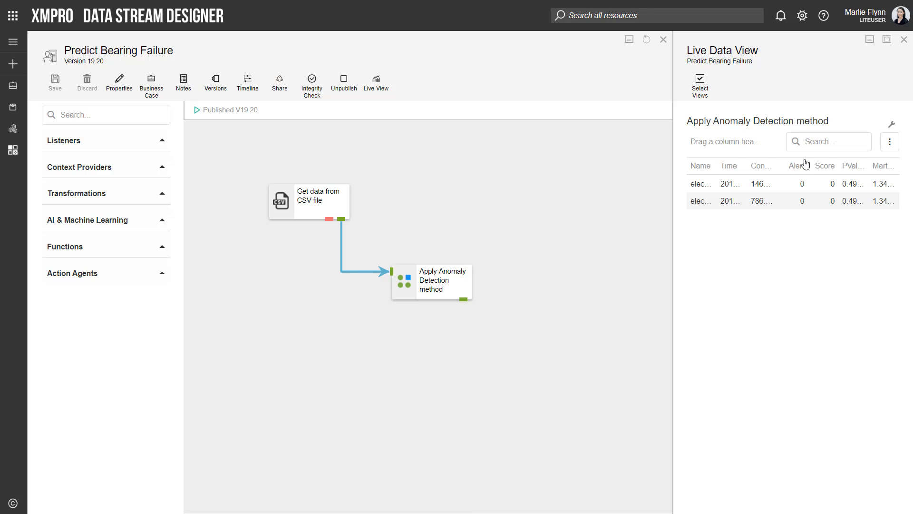
{"action": "left_click", "coordinate": [888, 40]}
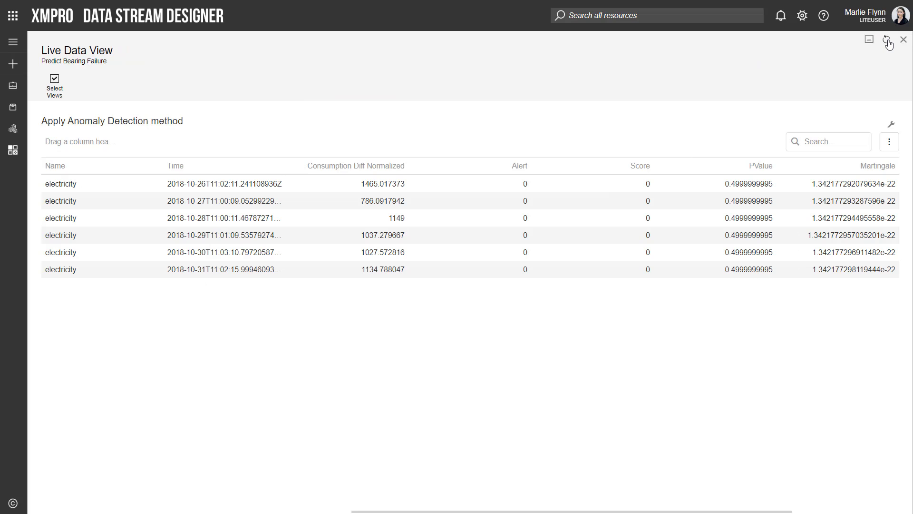